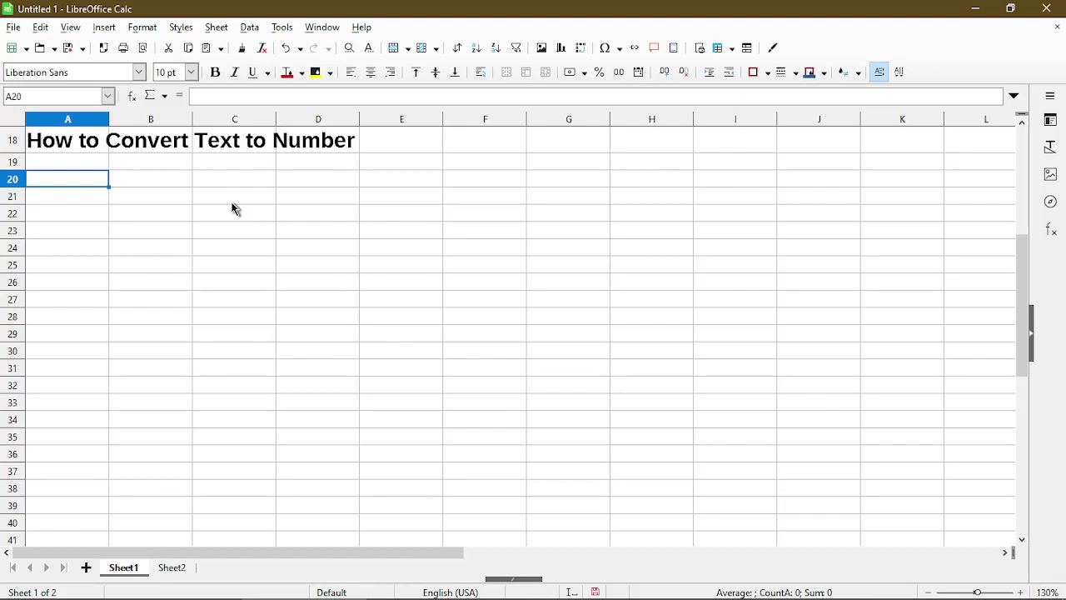
- On Sheet2, format the values under Numbers, cells B3:B17, with the Text category
{"action": "left_click", "coordinate": [164, 567]}
{"action": "left_click", "coordinate": [420, 248]}
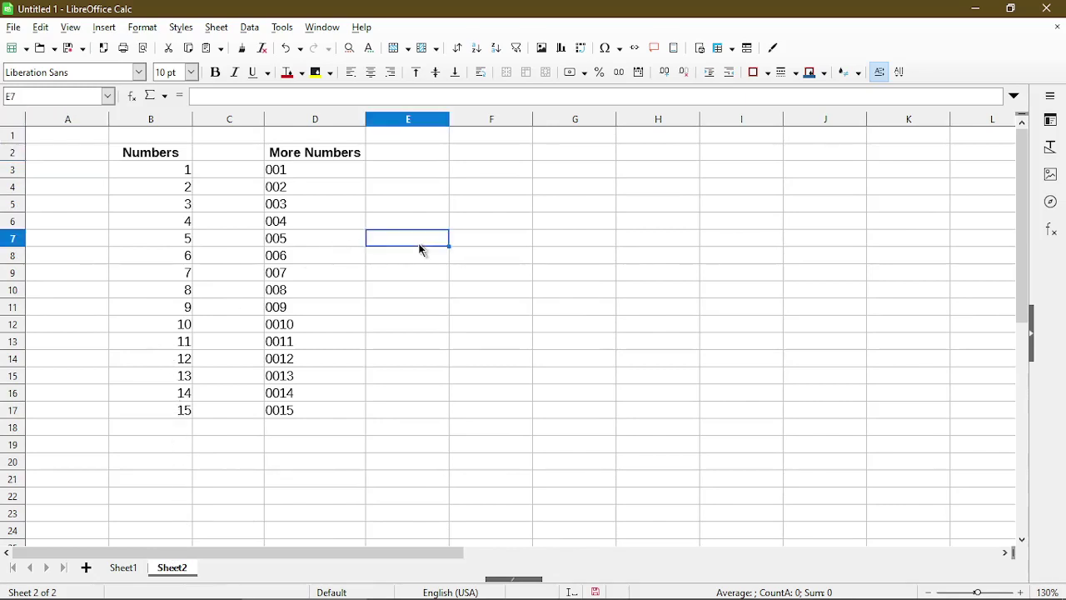
{"action": "left_click", "coordinate": [135, 169]}
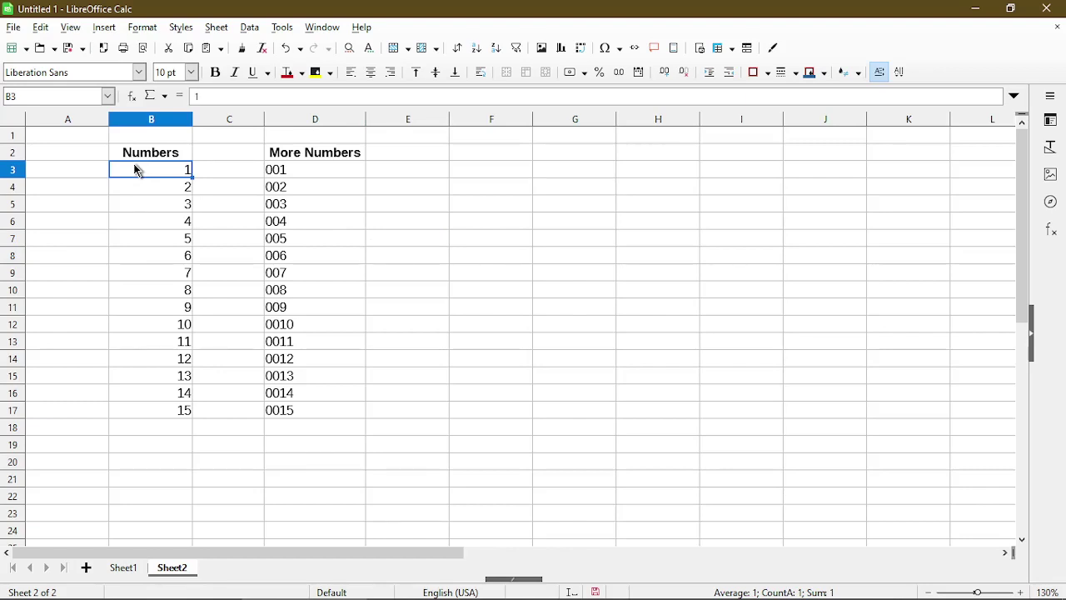
{"action": "left_click", "coordinate": [158, 411], "text": "shift"}
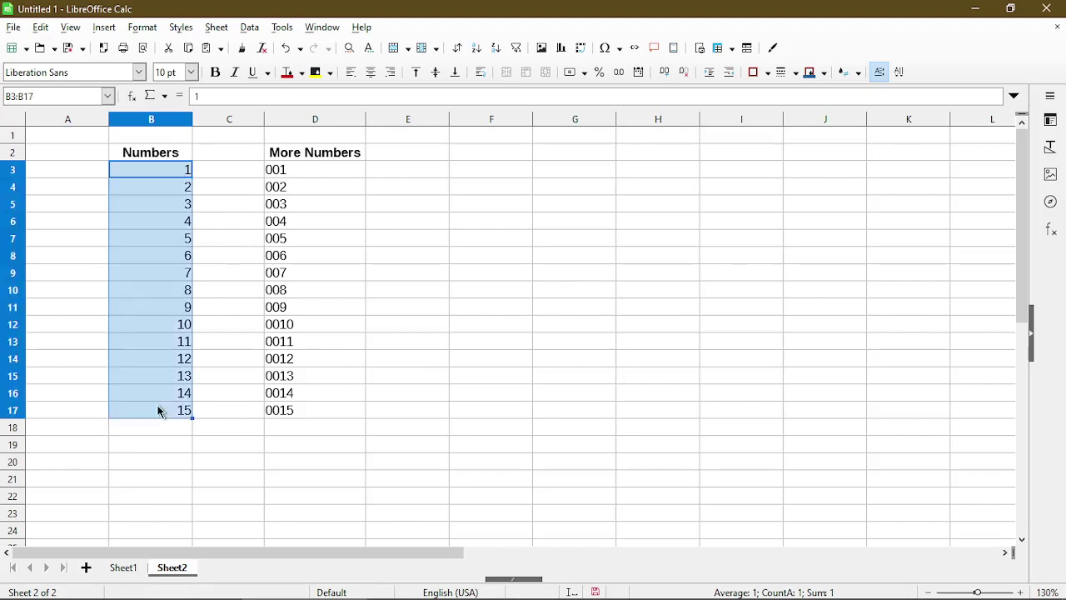
{"action": "right_click", "coordinate": [160, 412]}
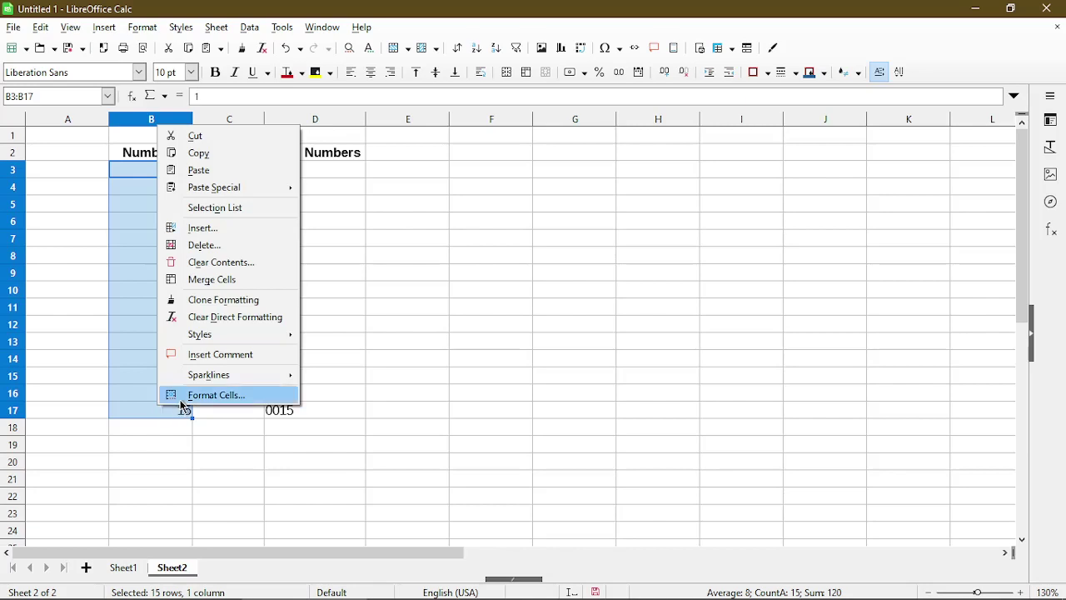
{"action": "left_click", "coordinate": [181, 398]}
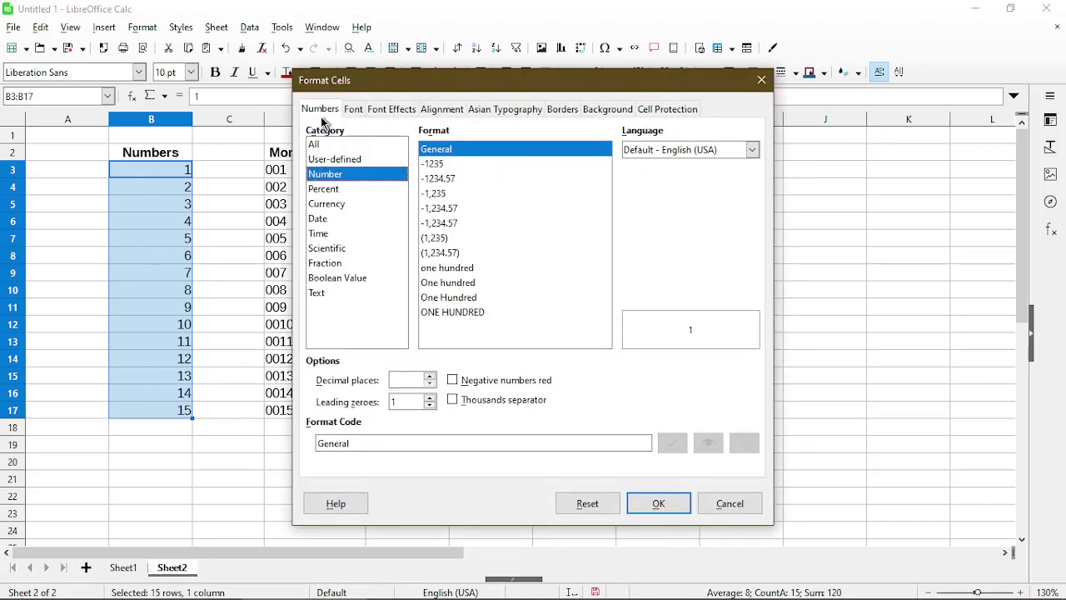
{"action": "left_click", "coordinate": [322, 296]}
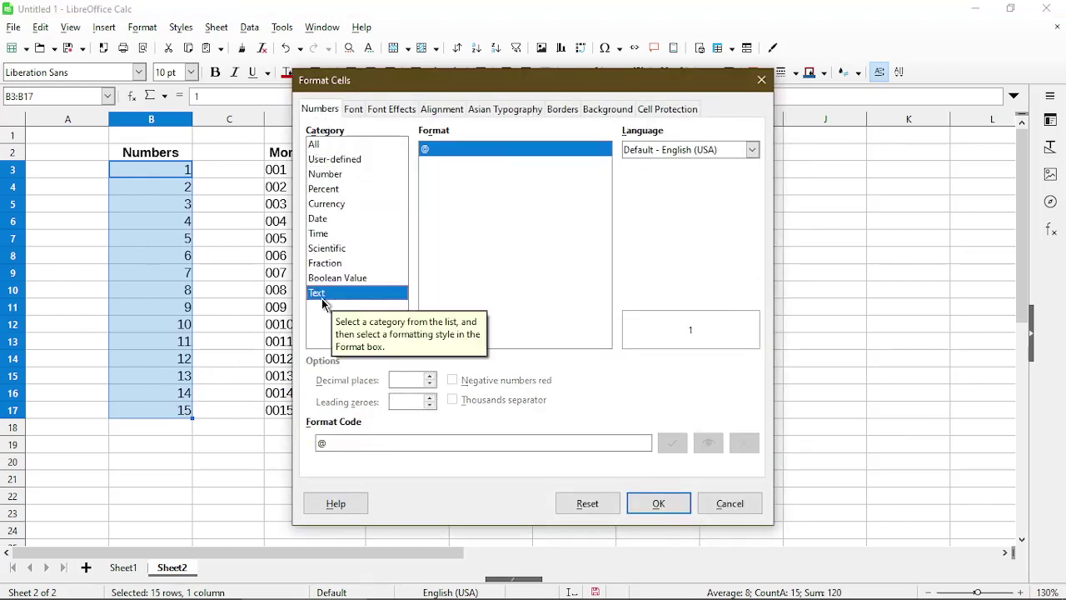
{"action": "left_click", "coordinate": [652, 506]}
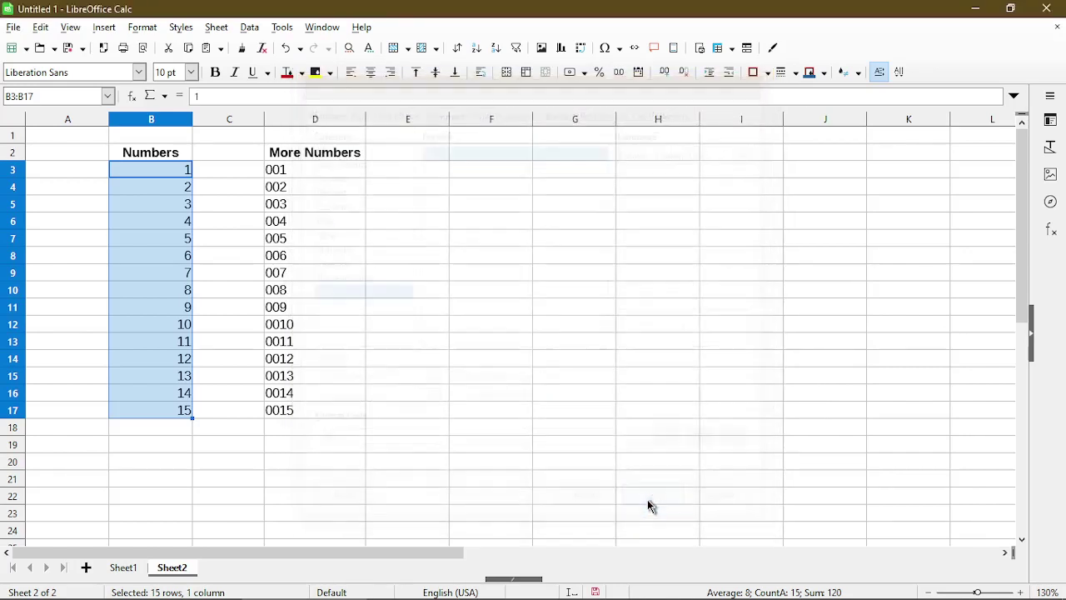
{"action": "left_click", "coordinate": [153, 379]}
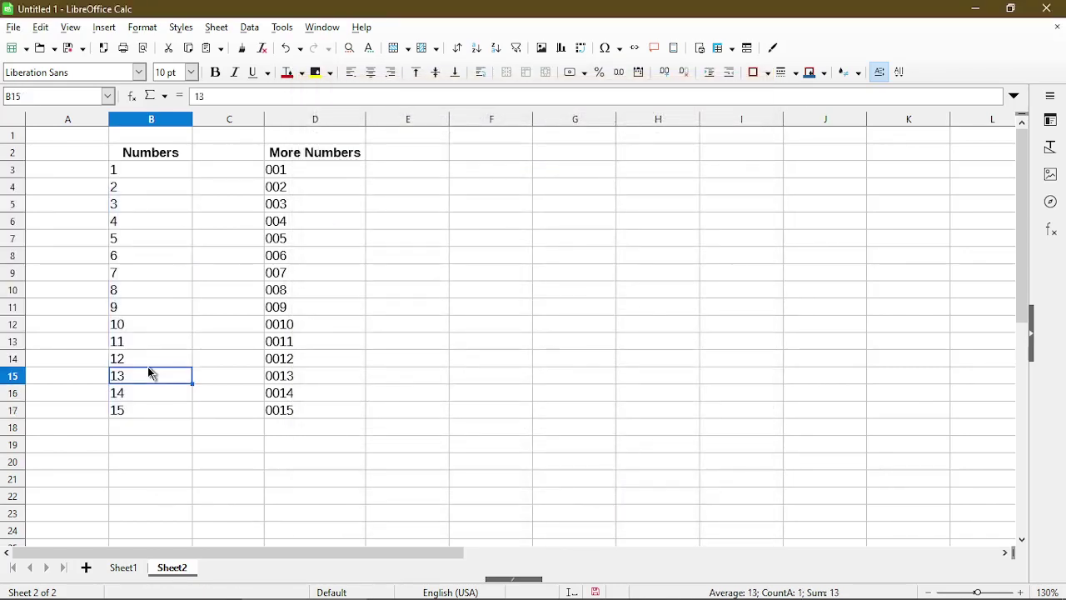
- Enter the sample text "Some words in a cell." in cell B20, and inspect the content of D3
{"action": "left_click", "coordinate": [139, 464]}
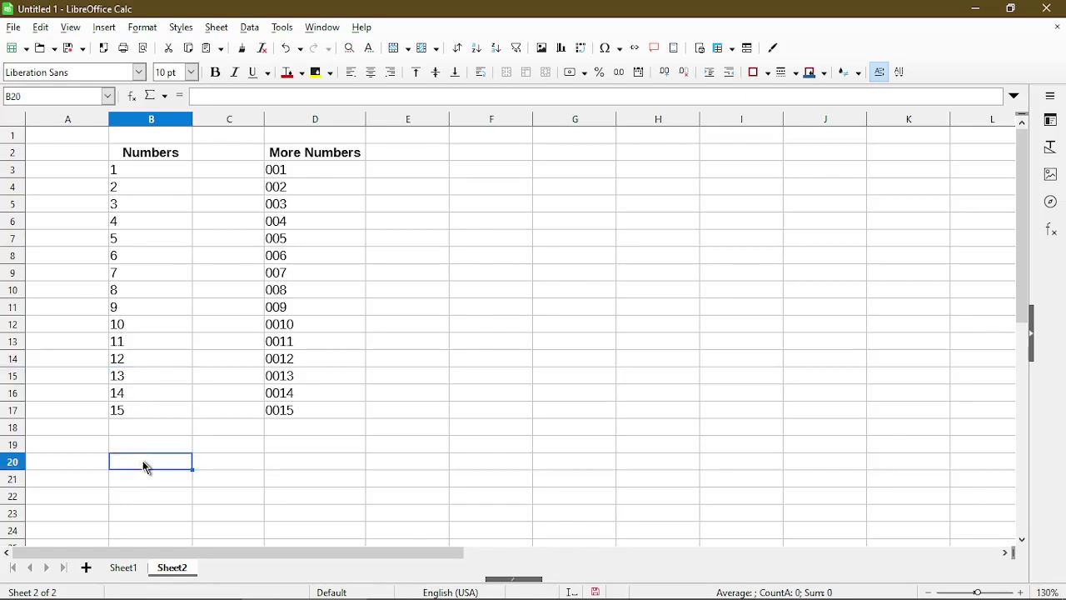
{"action": "type", "text": "Some words in a cell."}
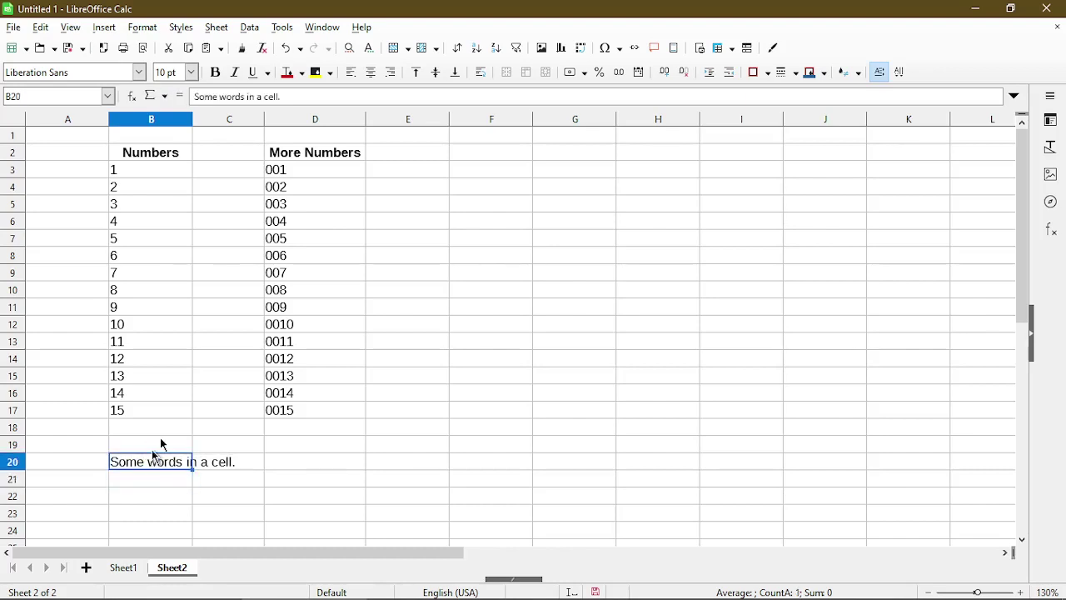
{"action": "left_click", "coordinate": [292, 179]}
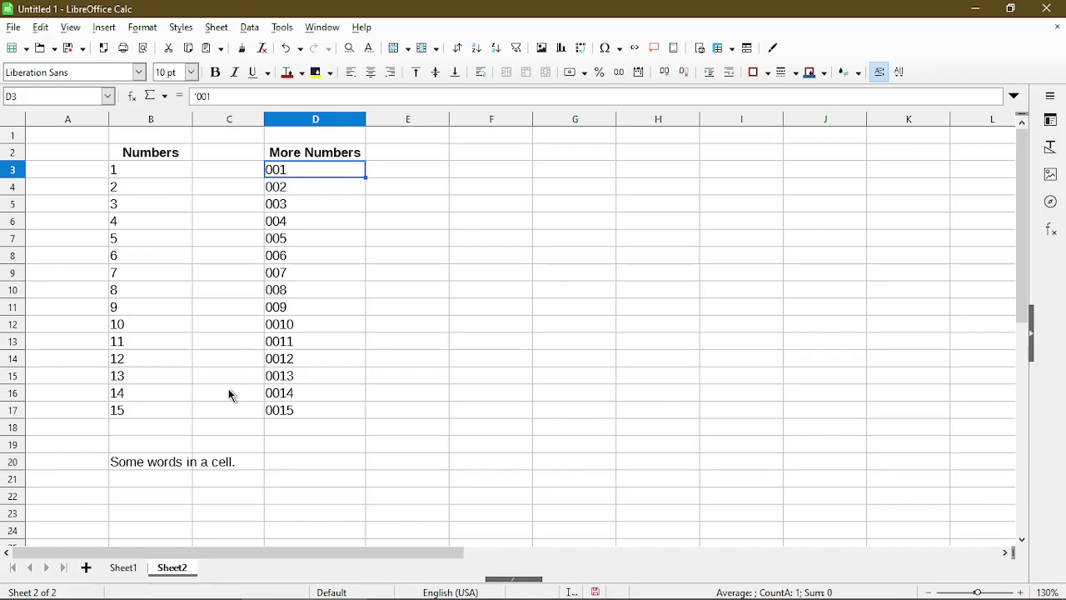
- Format cells B3:B17 as Number with the General format
{"action": "left_click", "coordinate": [157, 173]}
{"action": "left_click", "coordinate": [138, 413], "text": "shift"}
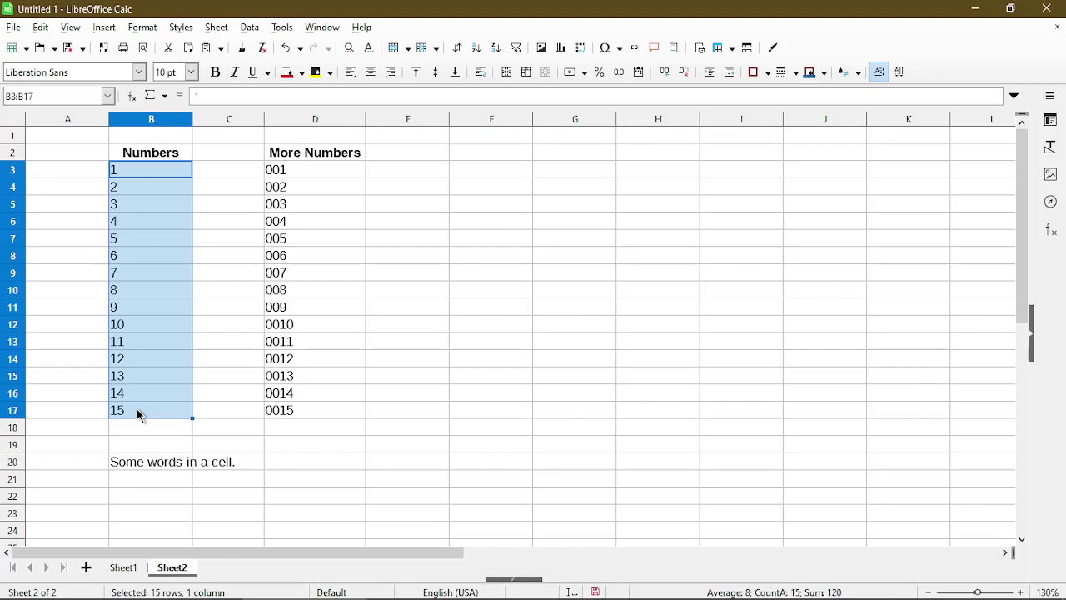
{"action": "right_click", "coordinate": [138, 411]}
{"action": "left_click", "coordinate": [196, 399]}
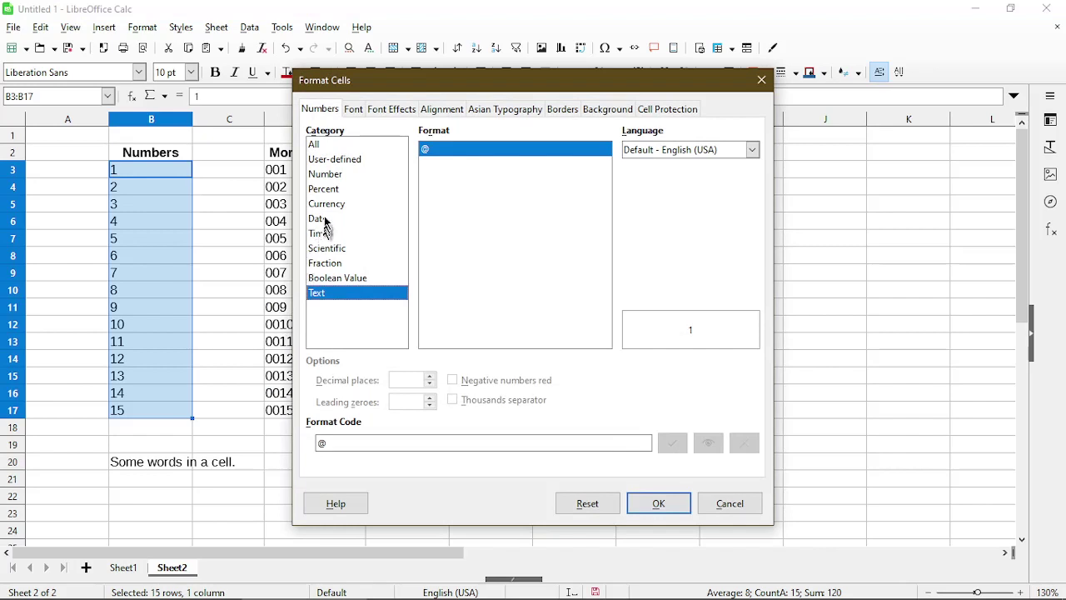
{"action": "left_click", "coordinate": [320, 175]}
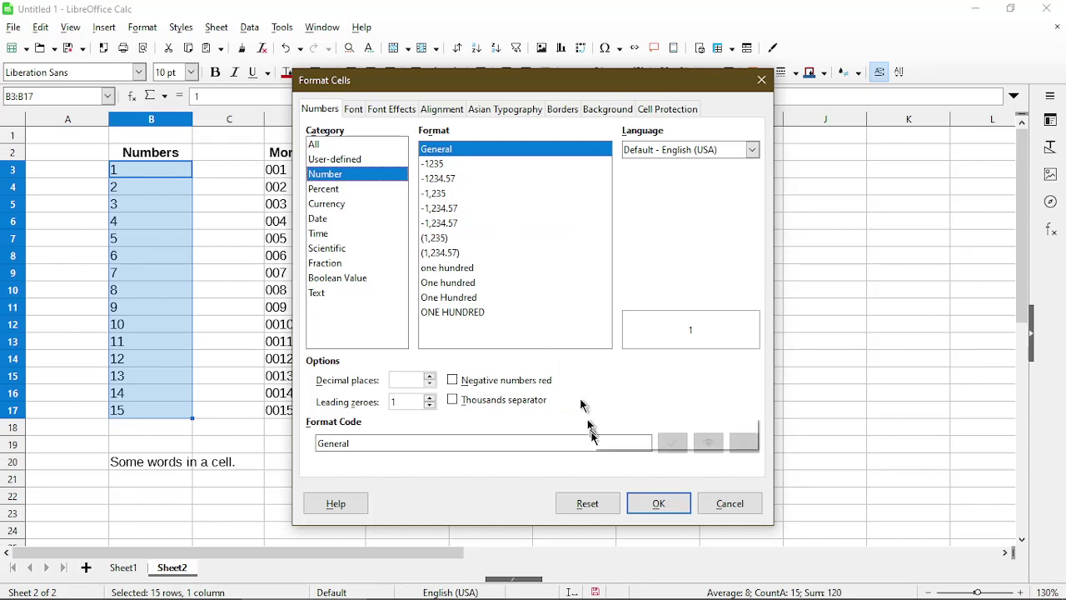
{"action": "left_click", "coordinate": [654, 511]}
{"action": "left_click", "coordinate": [148, 375]}
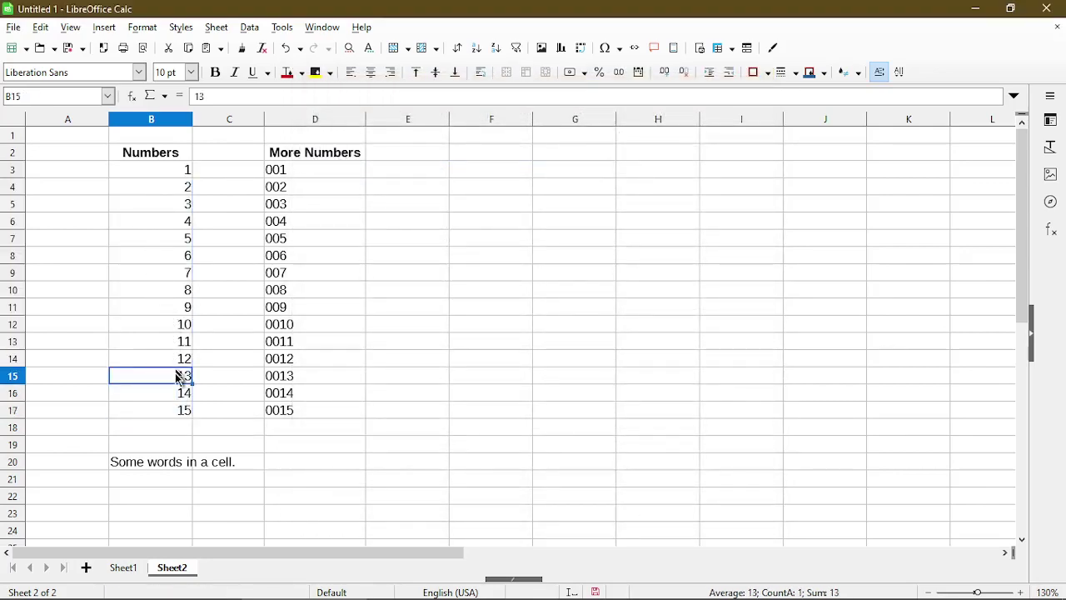
- Enter 001 in cell E3 and compare its stored content with that of D3
{"action": "left_click", "coordinate": [283, 172]}
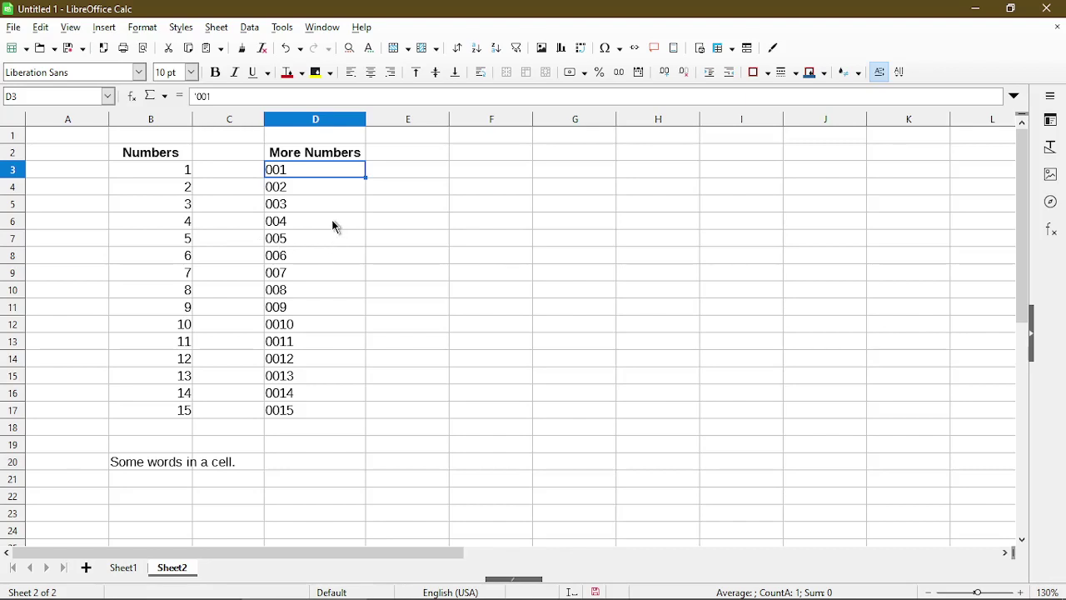
{"action": "left_click", "coordinate": [421, 175]}
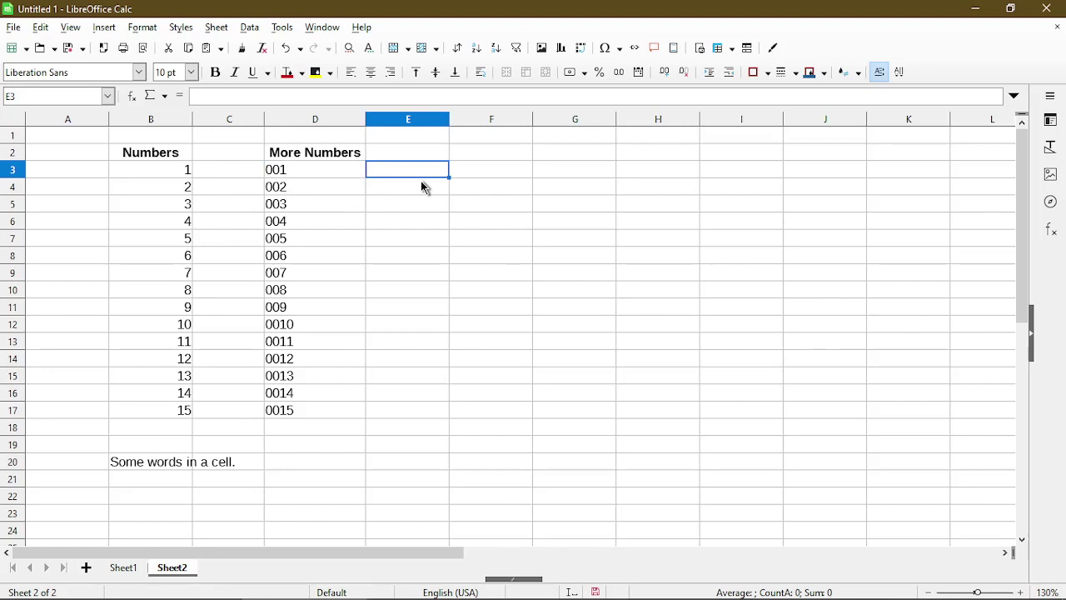
{"action": "type", "text": "001"}
{"action": "key", "text": "Return"}
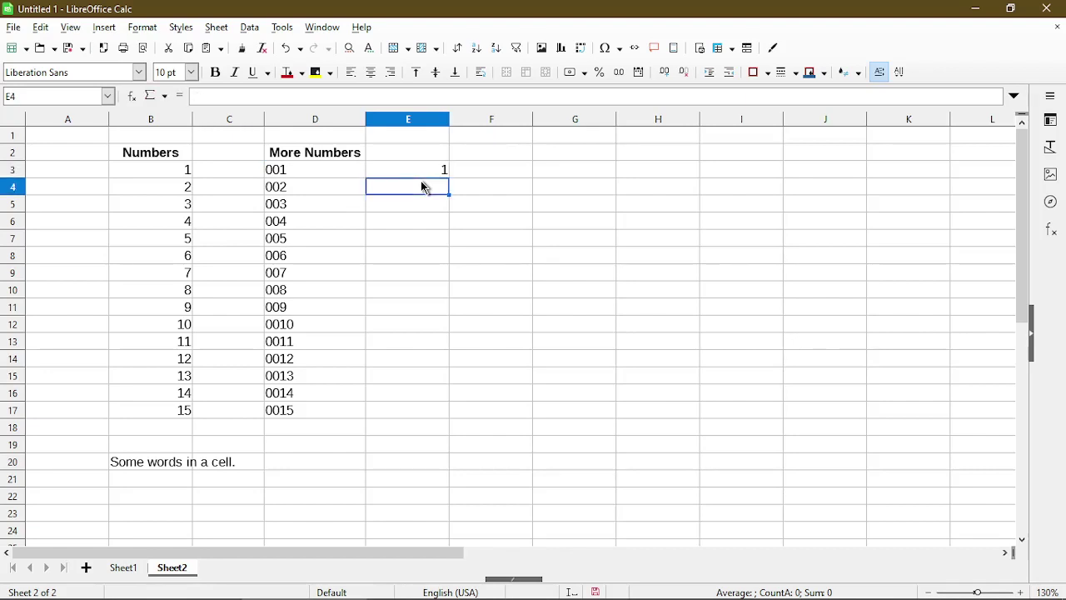
{"action": "key", "text": "Up"}
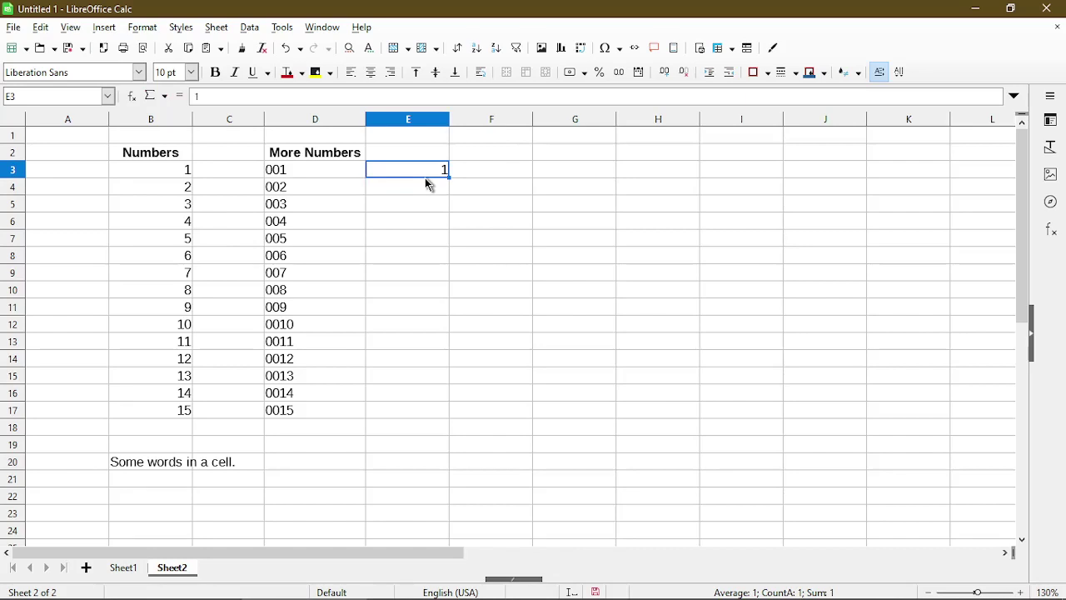
{"action": "key", "text": "Left"}
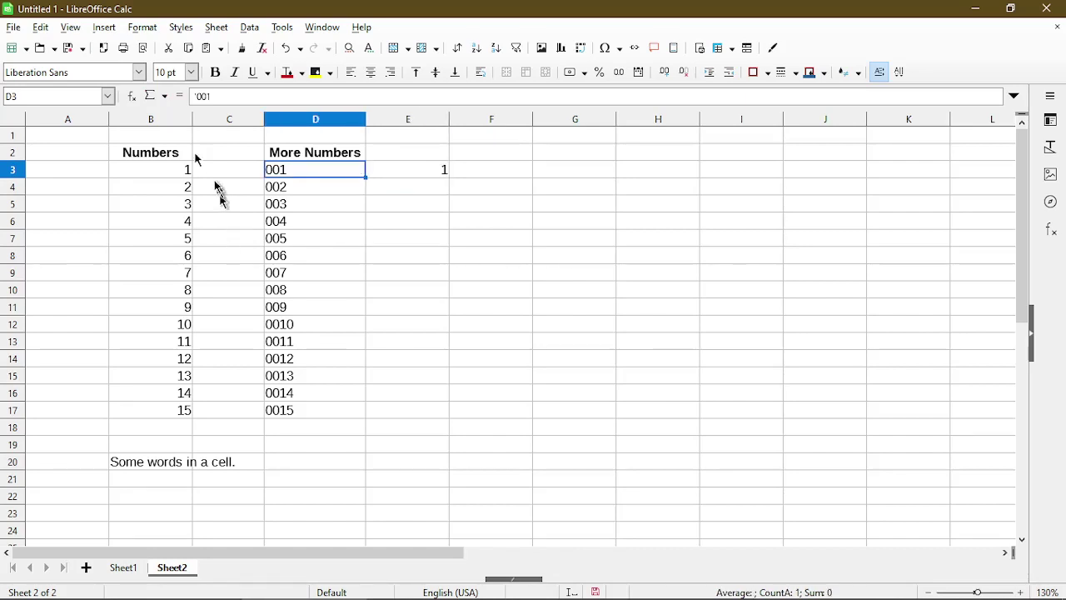
- Set up a regular-expression Find and Replace that searches for ^[0-9] and replaces with &
{"action": "left_click", "coordinate": [40, 27]}
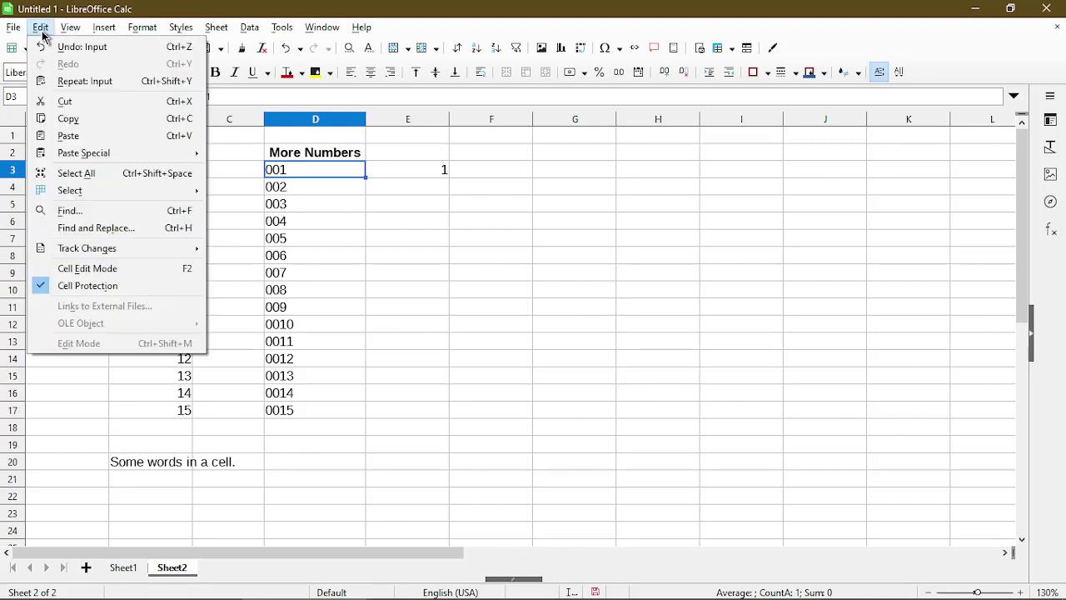
{"action": "left_click", "coordinate": [150, 227]}
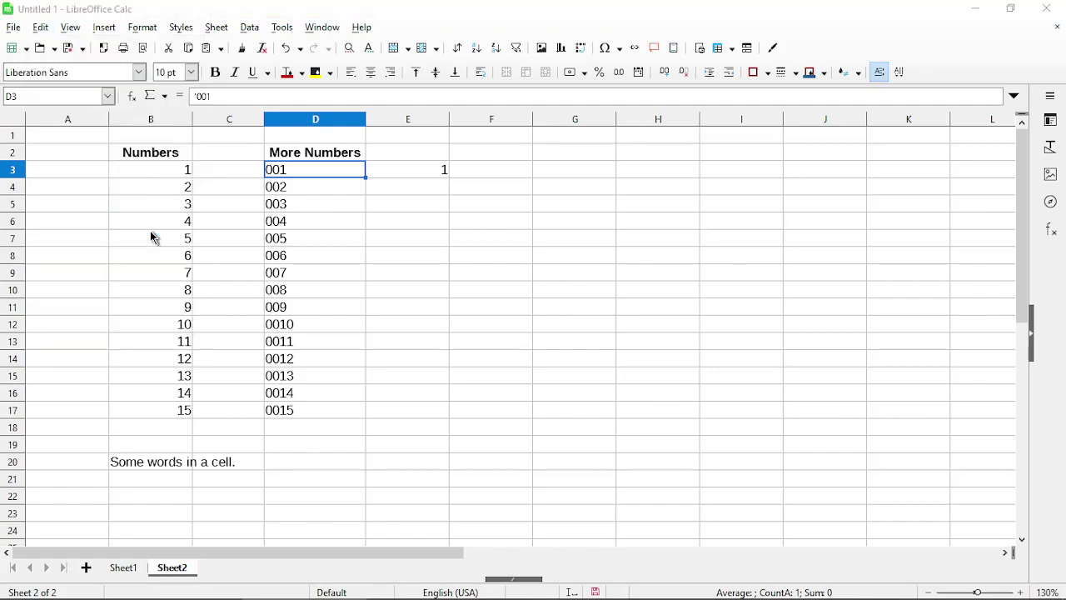
{"action": "left_click_drag", "start_coordinate": [184, 48], "coordinate": [586, 180]}
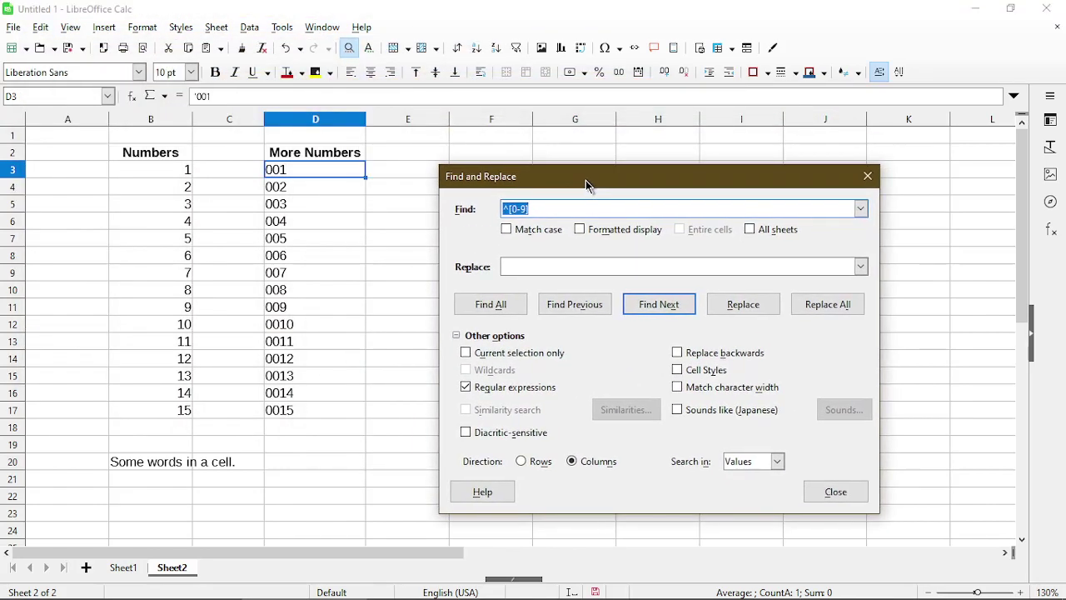
{"action": "left_click", "coordinate": [582, 208]}
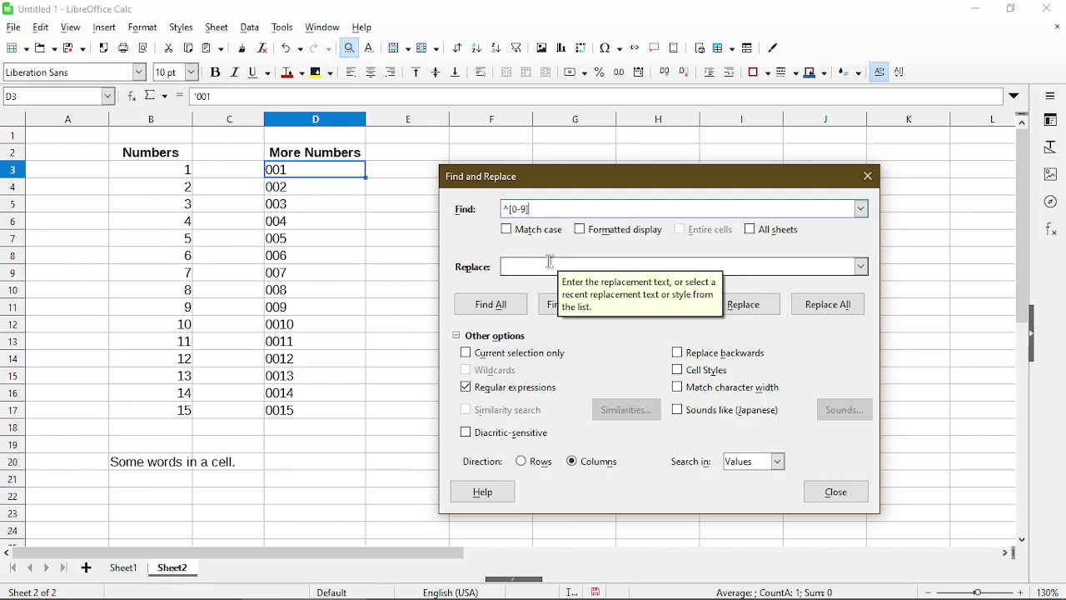
{"action": "key", "text": "ctrl+a"}
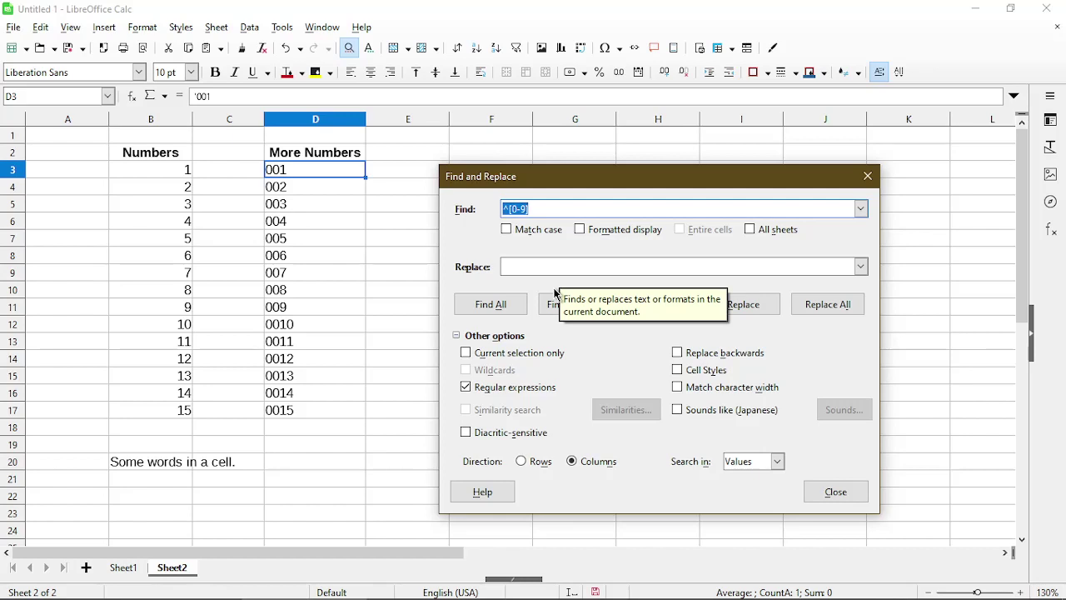
{"action": "left_click", "coordinate": [537, 210]}
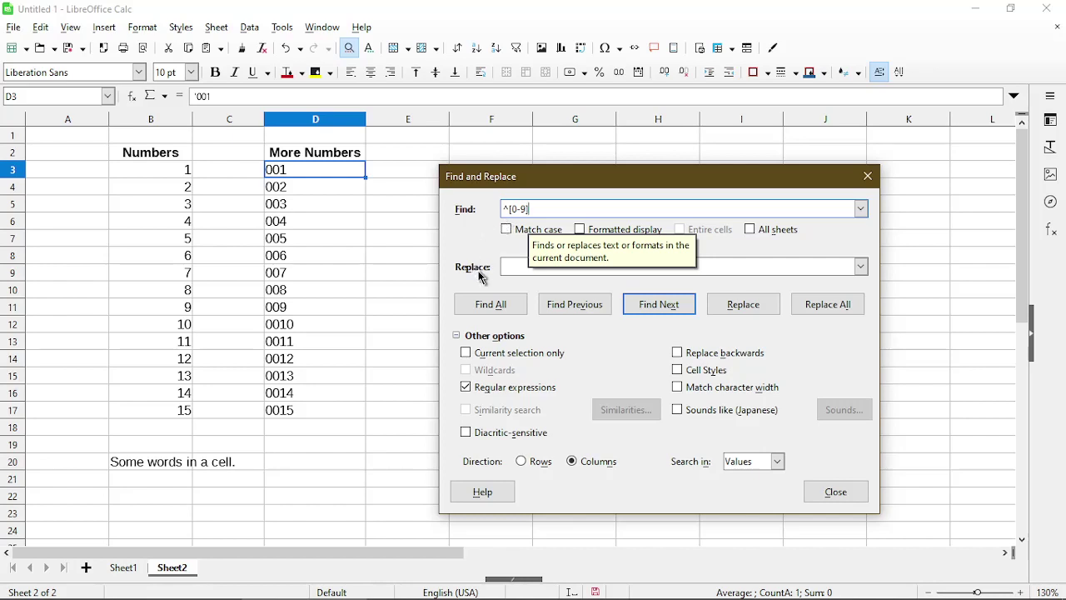
{"action": "left_click", "coordinate": [510, 266]}
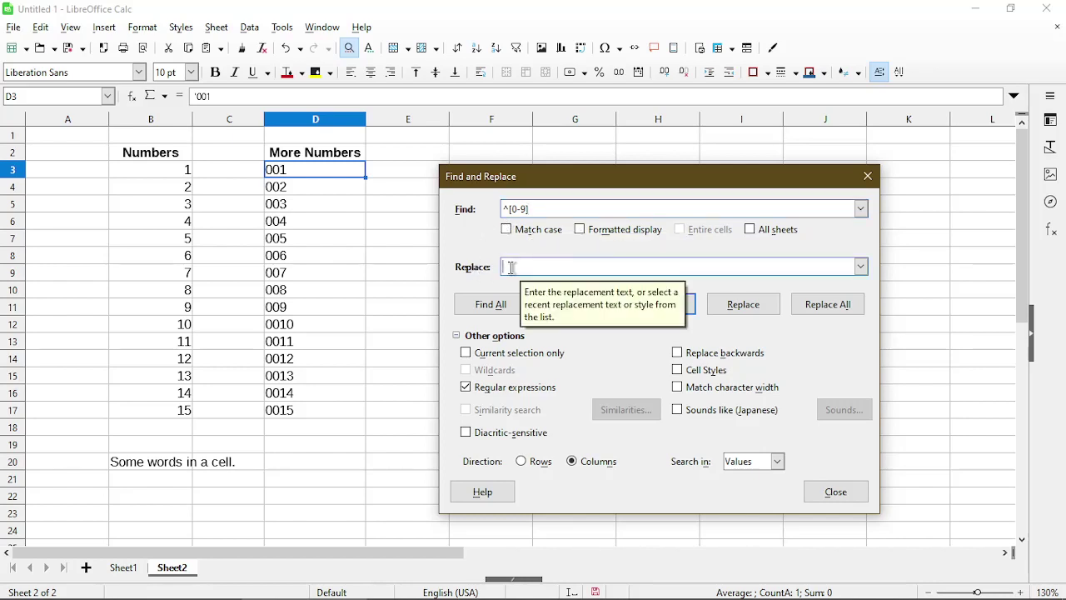
{"action": "type", "text": "&"}
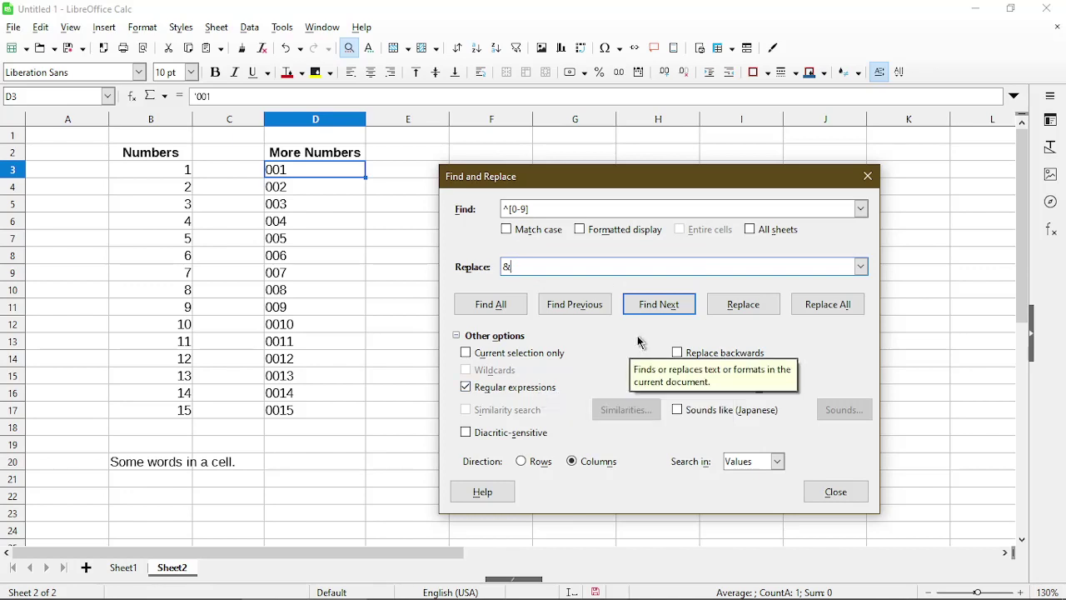
- Replace the match in D4 and all remaining matches on the sheet, review the search results, and close Find and Replace
{"action": "left_click", "coordinate": [666, 307]}
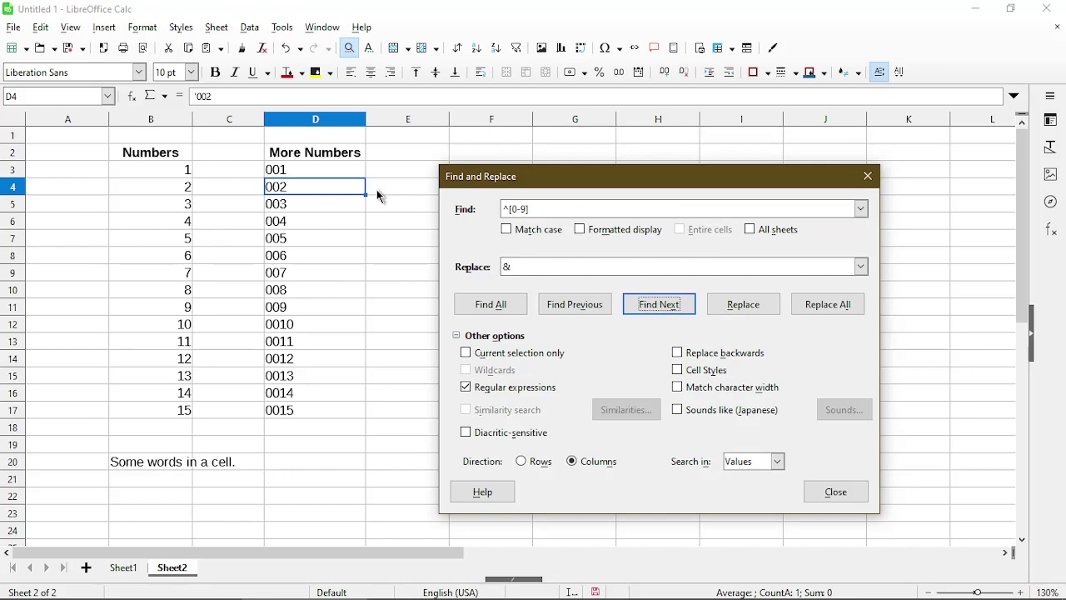
{"action": "left_click", "coordinate": [736, 314]}
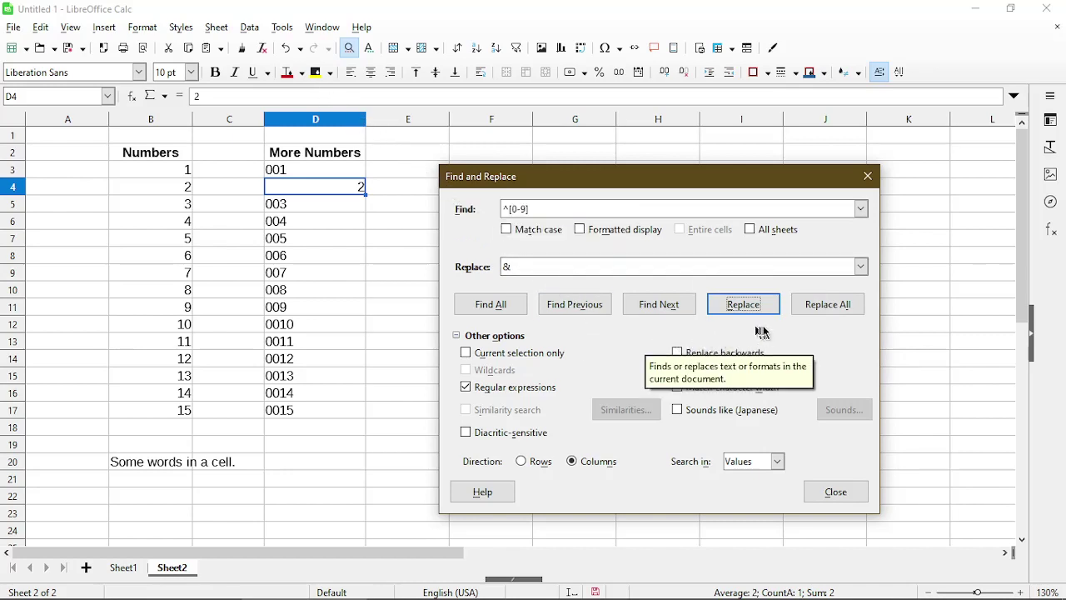
{"action": "left_click", "coordinate": [817, 313]}
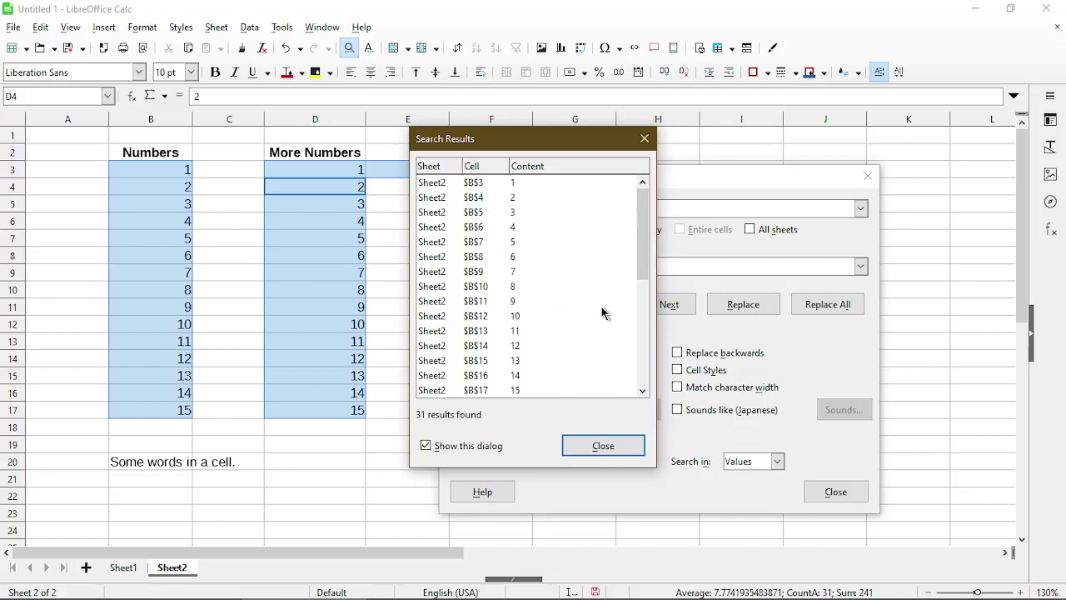
{"action": "scroll", "coordinate": [630, 286], "scroll_direction": "down", "scroll_amount": 6}
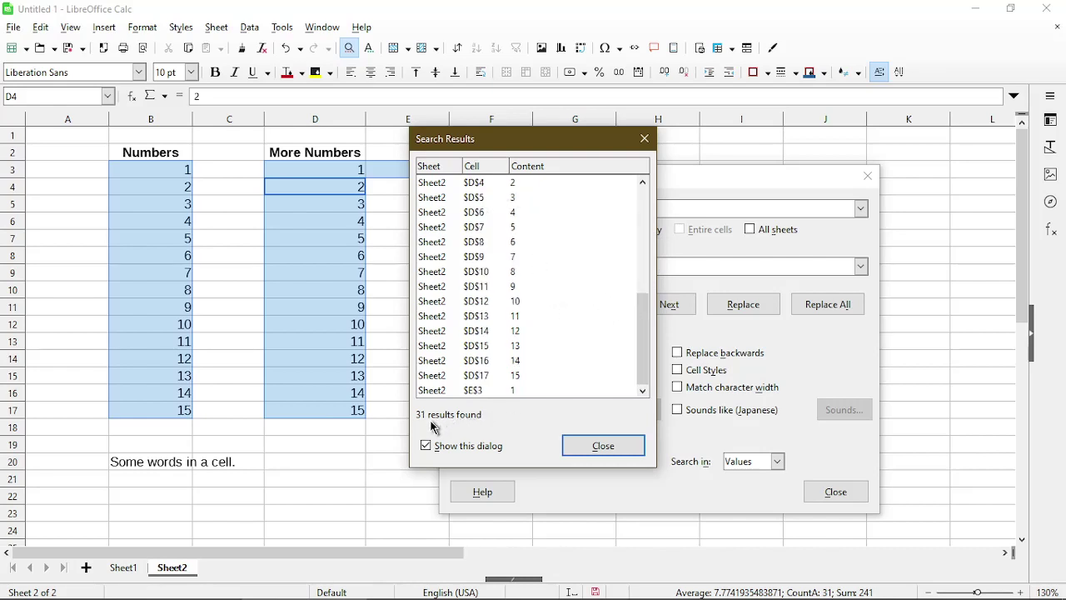
{"action": "left_click", "coordinate": [607, 457]}
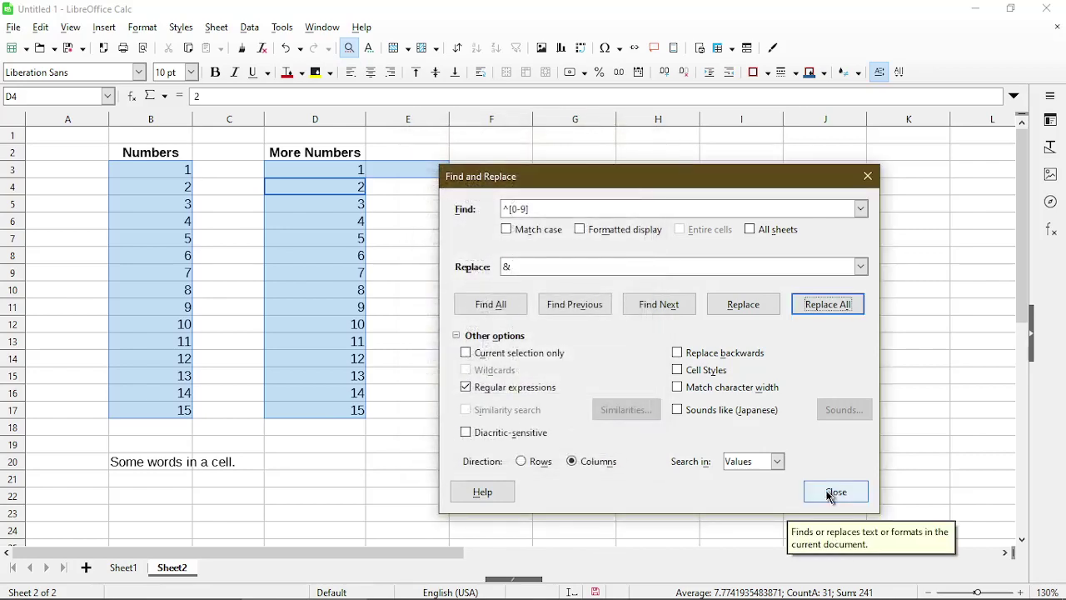
{"action": "left_click", "coordinate": [830, 493]}
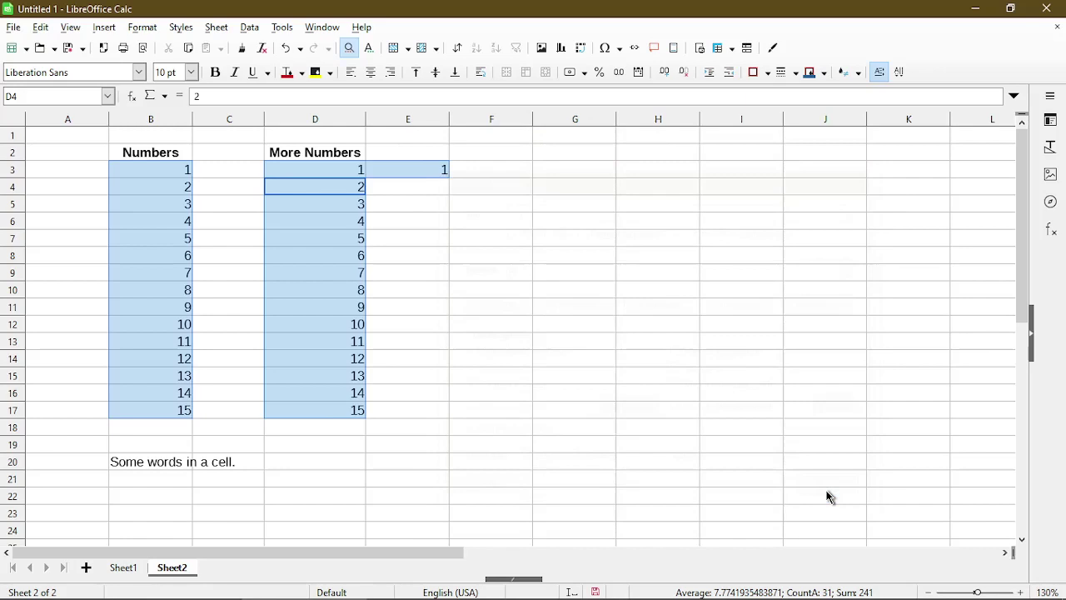
- Check the content of the converted cells D7 and D10, and clear cell E3
{"action": "left_click", "coordinate": [383, 240]}
{"action": "left_click", "coordinate": [321, 241]}
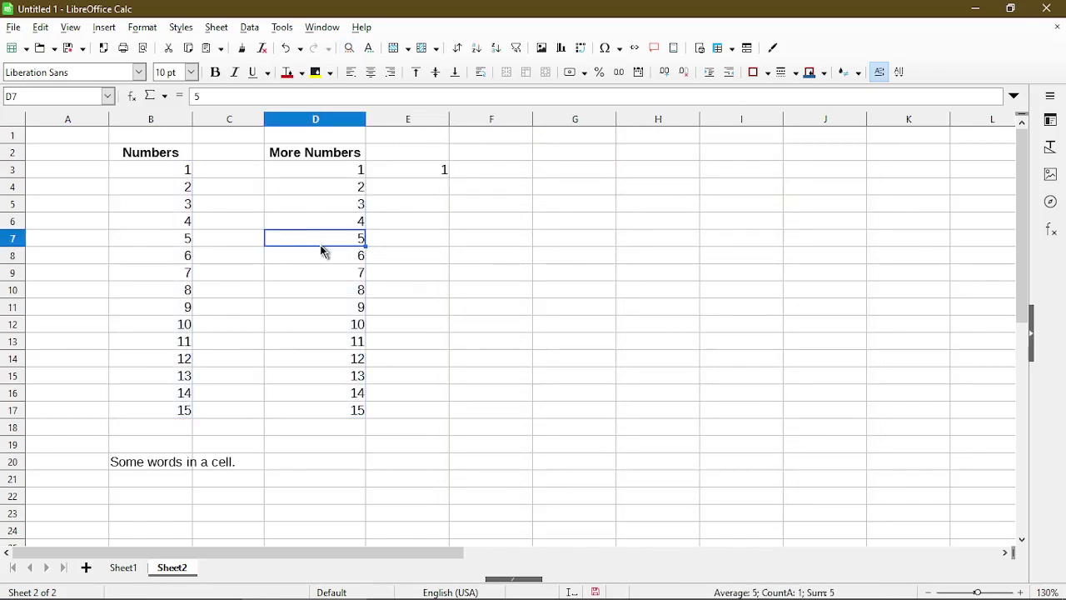
{"action": "left_click", "coordinate": [320, 293]}
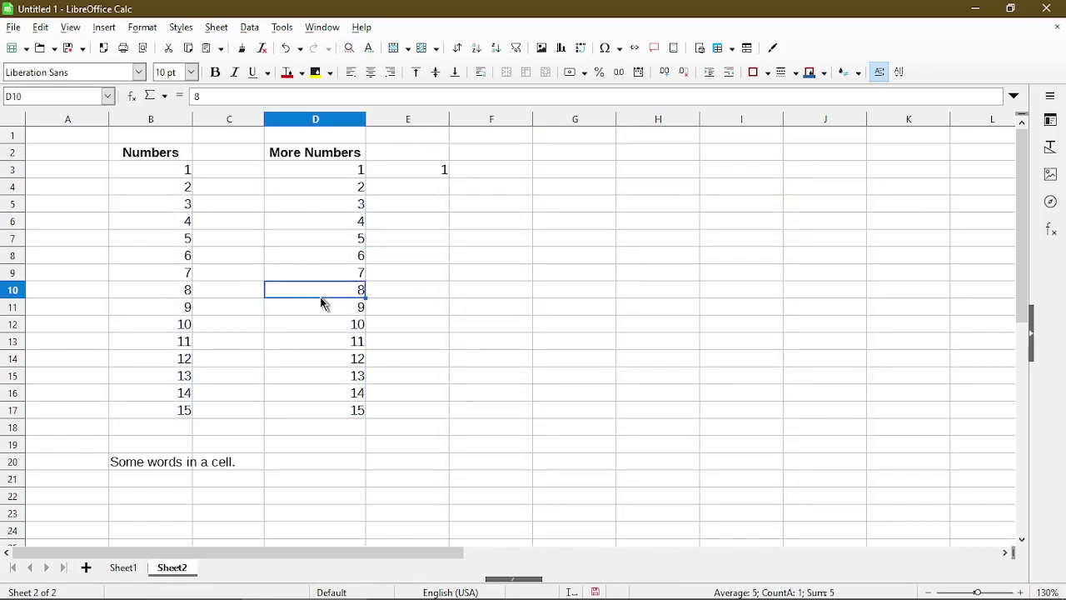
{"action": "left_click", "coordinate": [421, 173]}
{"action": "key", "text": "Delete"}
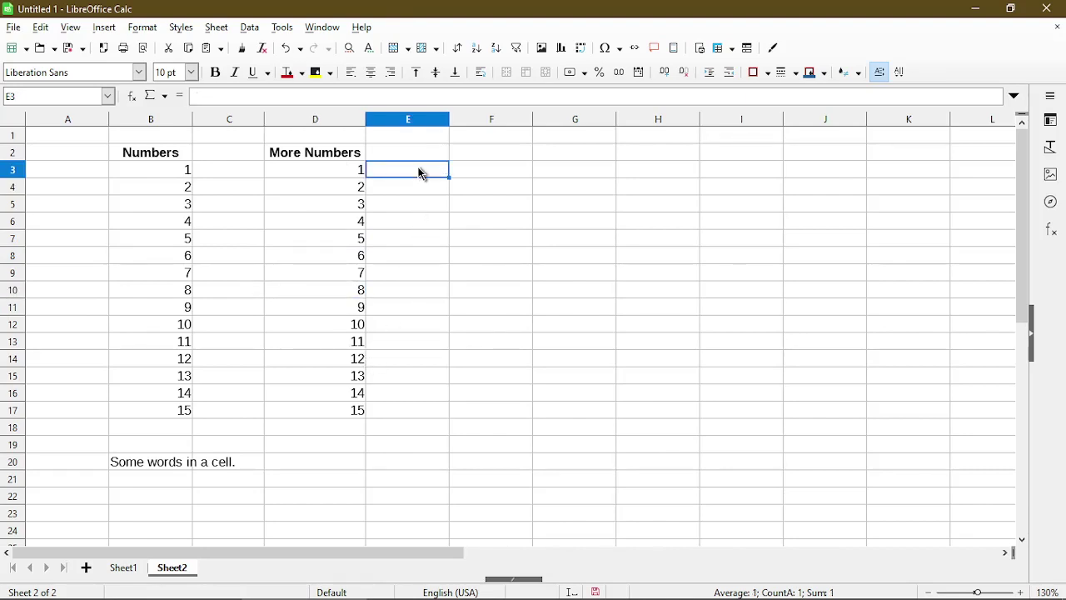